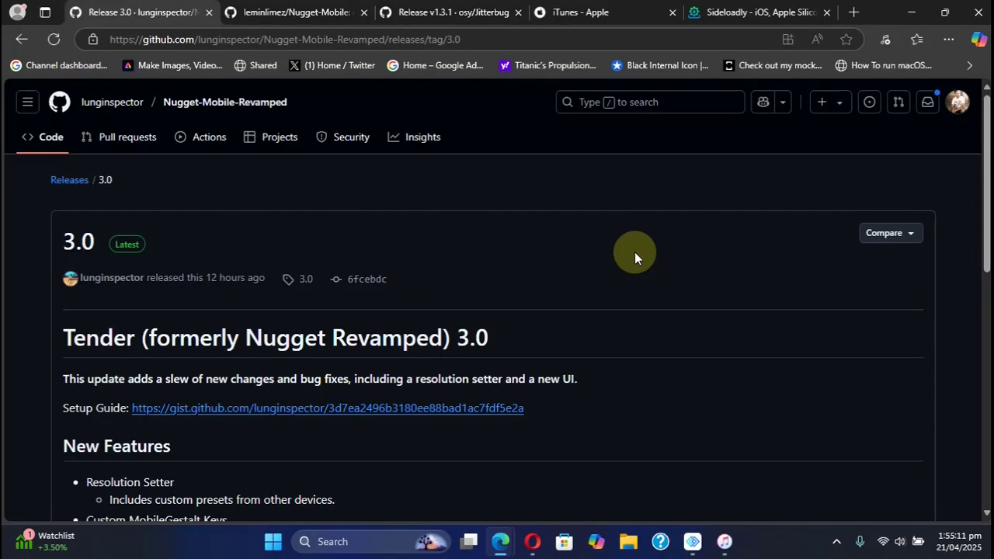
# - Scroll up and down the Tender repository page on GitHub
pyautogui.scroll(-6, 635, 253)
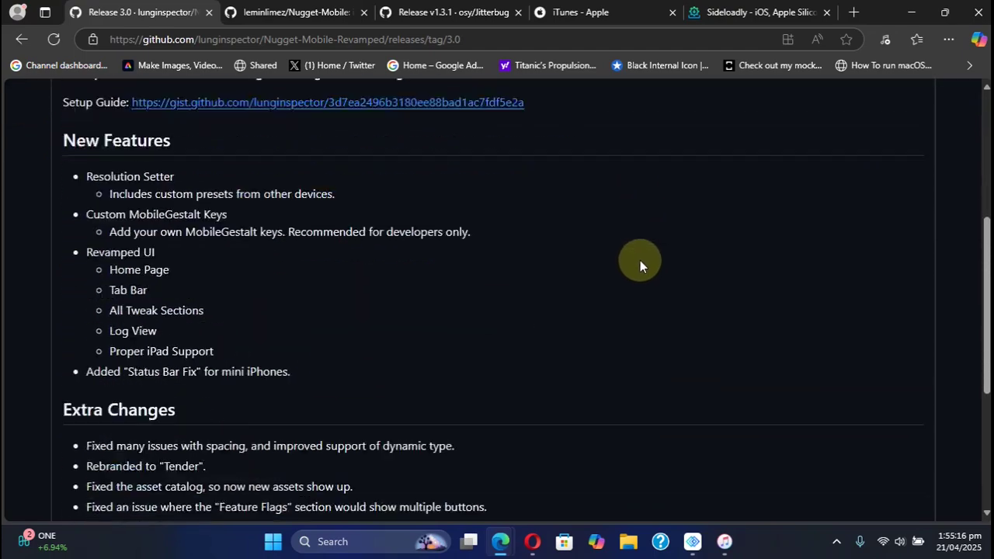
pyautogui.scroll(5, 550, 271)
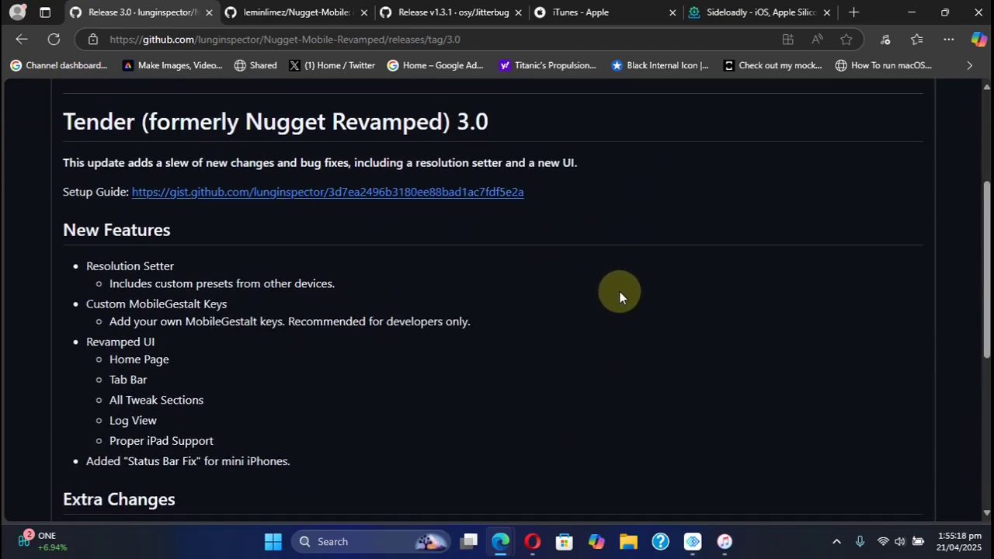
pyautogui.scroll(4, 619, 291)
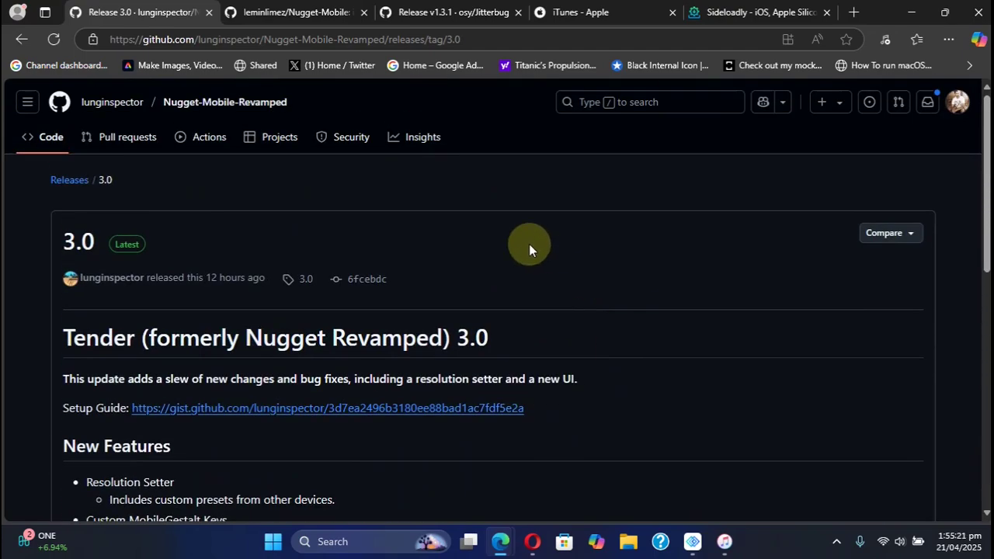
pyautogui.scroll(-4, 548, 249)
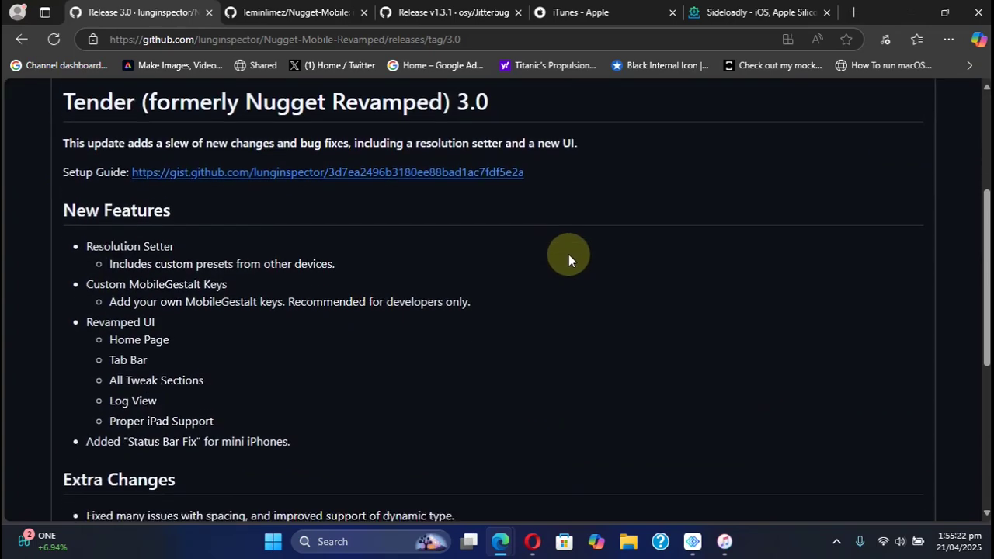
pyautogui.scroll(-2, 578, 272)
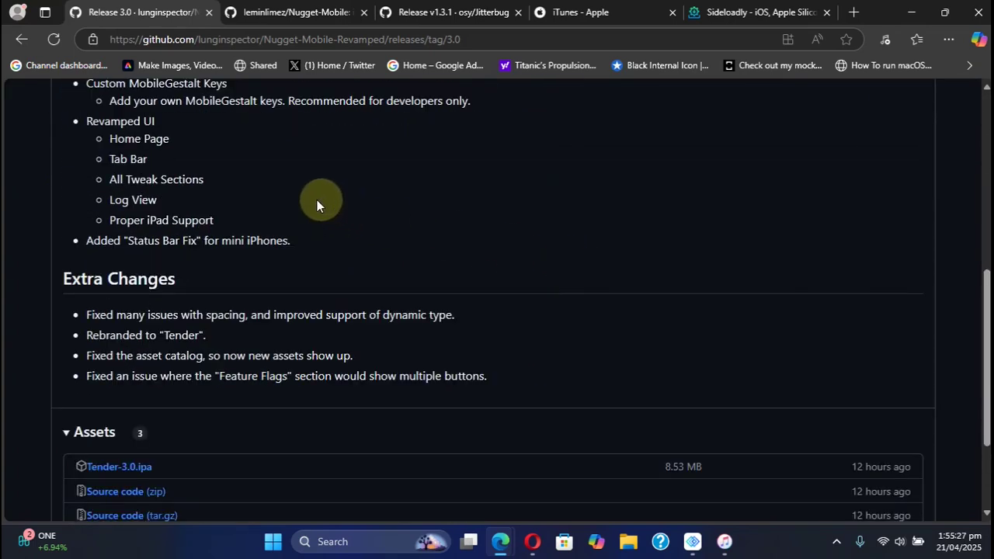
pyautogui.scroll(3, 544, 227)
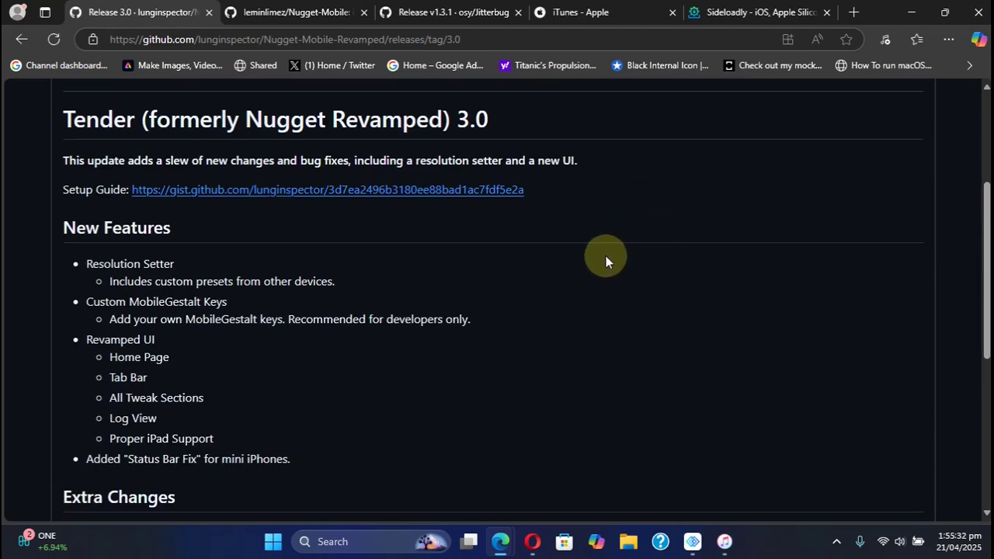
pyautogui.scroll(3, 601, 300)
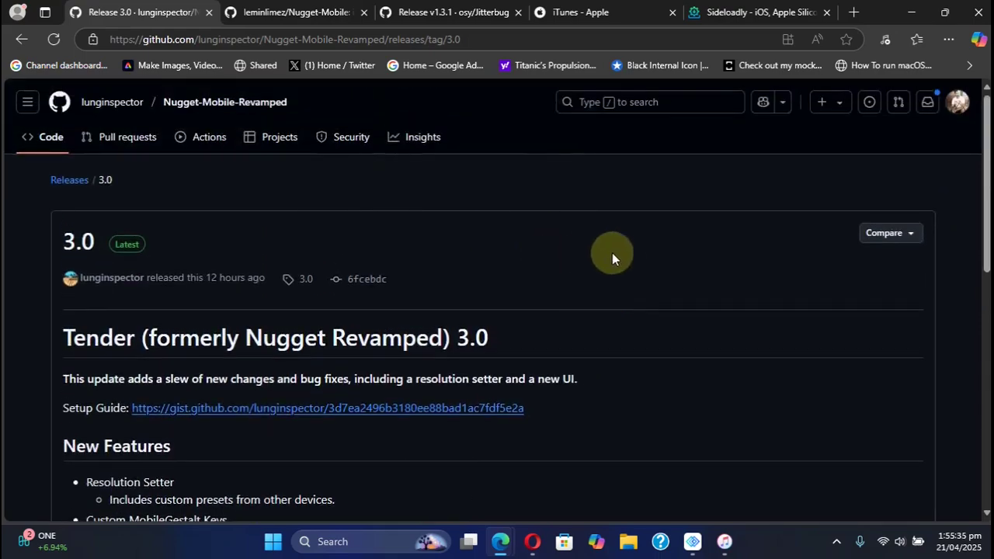
pyautogui.scroll(-5, 621, 257)
pyautogui.scroll(-2, 543, 247)
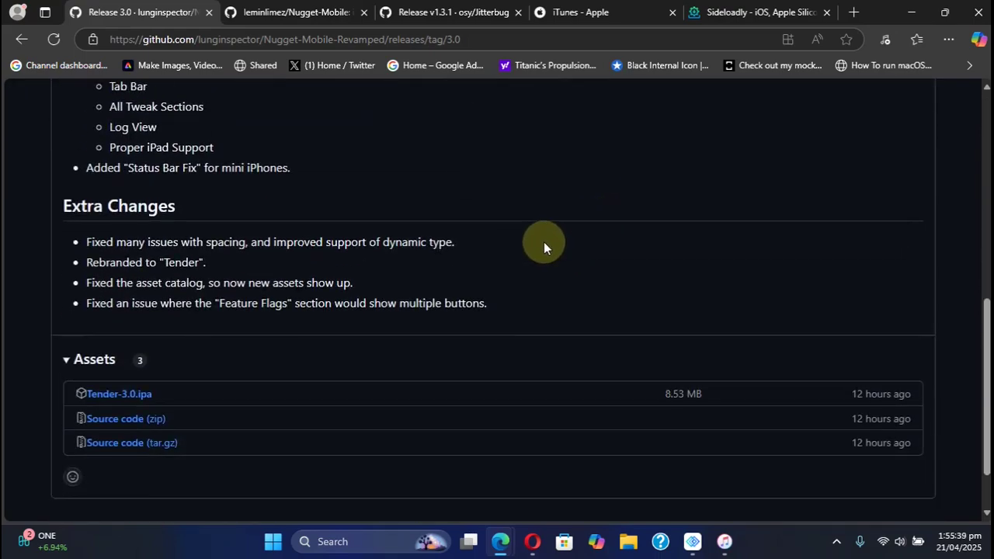
pyautogui.scroll(5, 545, 242)
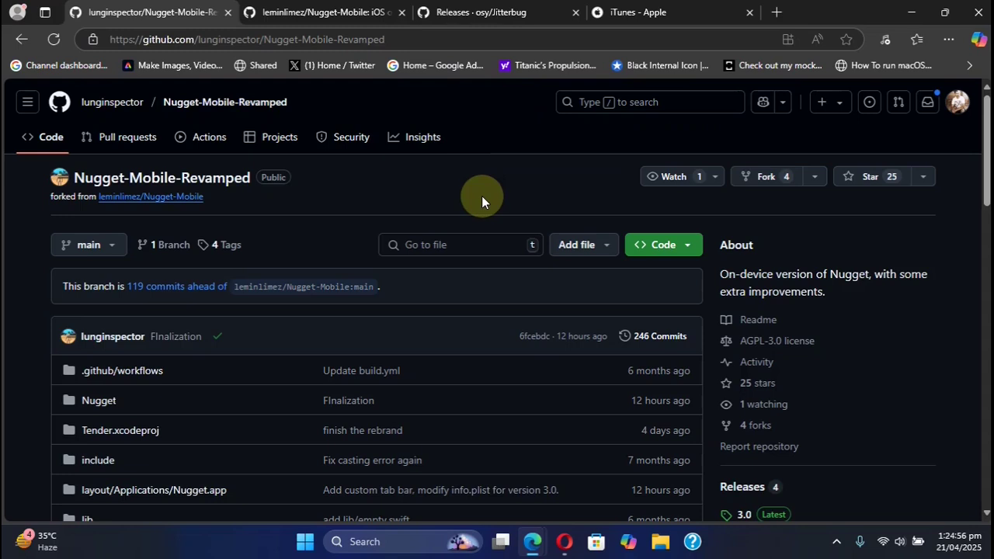
pyautogui.scroll(-1, 830, 336)
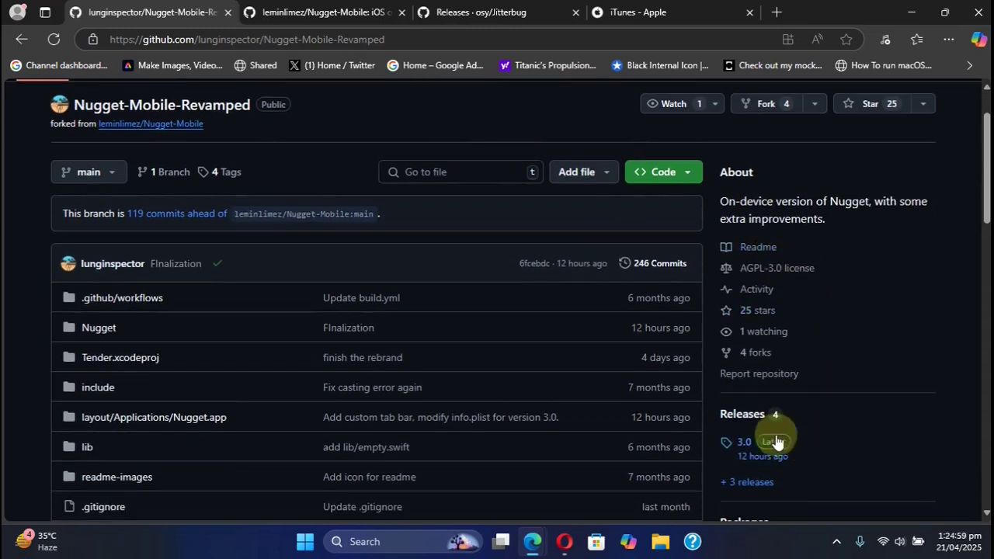
# - Open the Tender 3.0 release from Releases and read through its notes
pyautogui.click(737, 442)
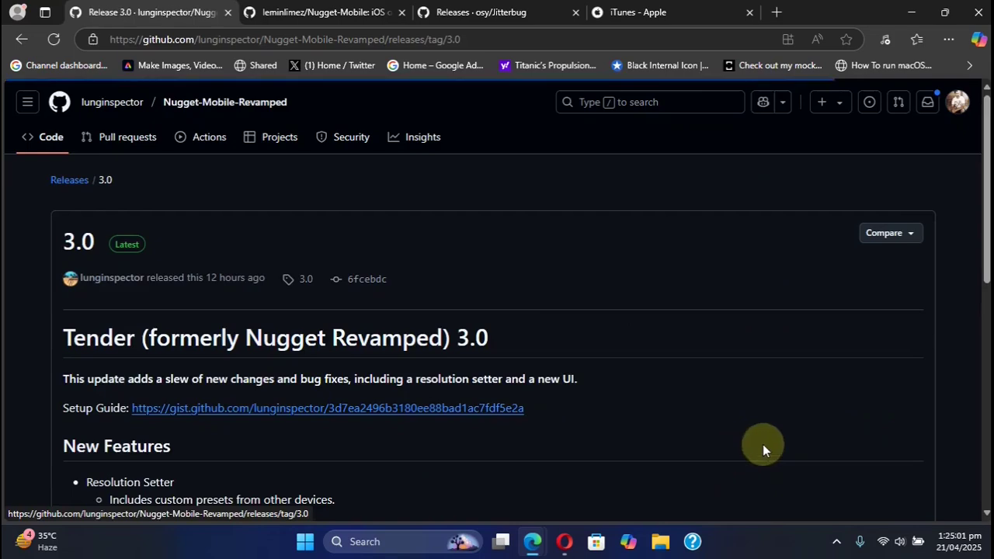
pyautogui.scroll(-10, 590, 256)
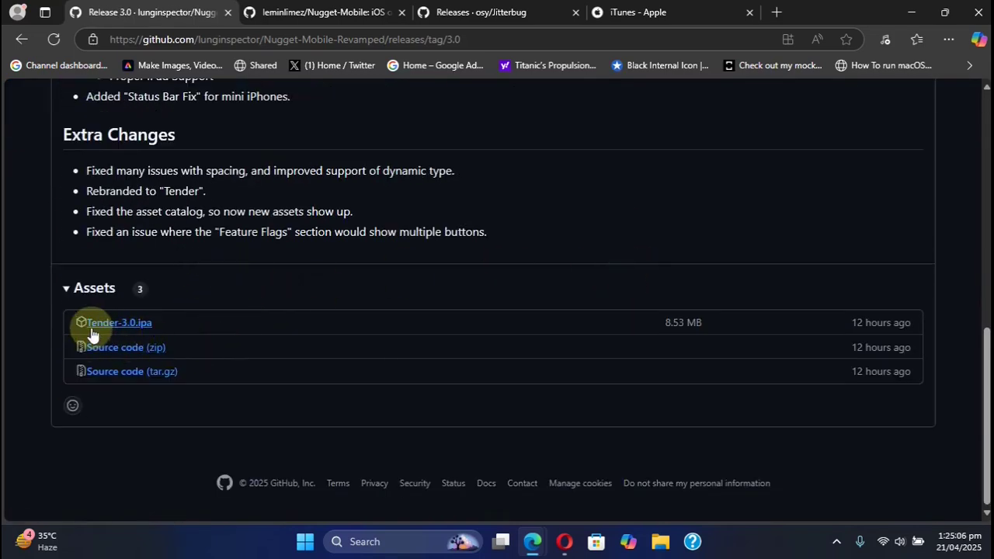
pyautogui.scroll(5, 574, 252)
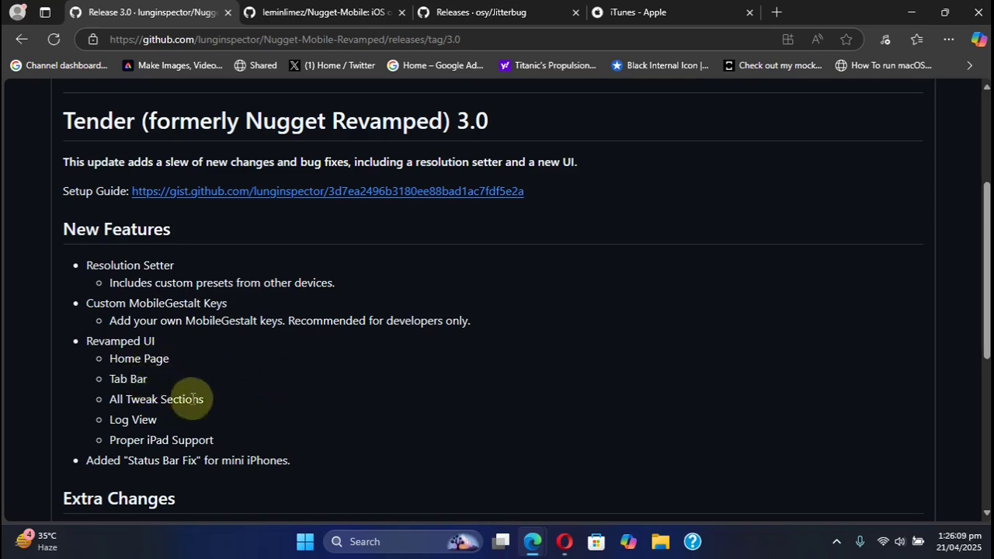
pyautogui.scroll(-1, 271, 391)
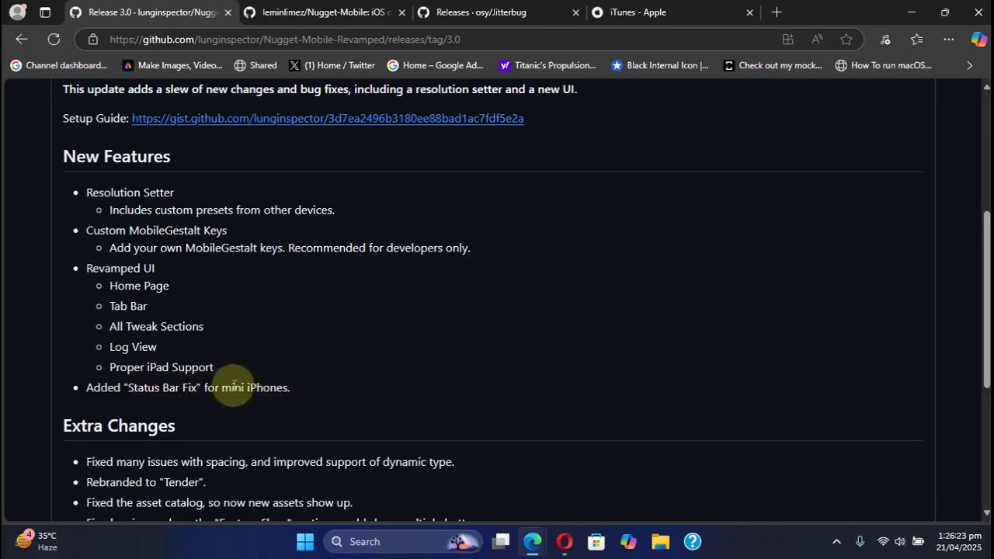
pyautogui.scroll(-2, 89, 274)
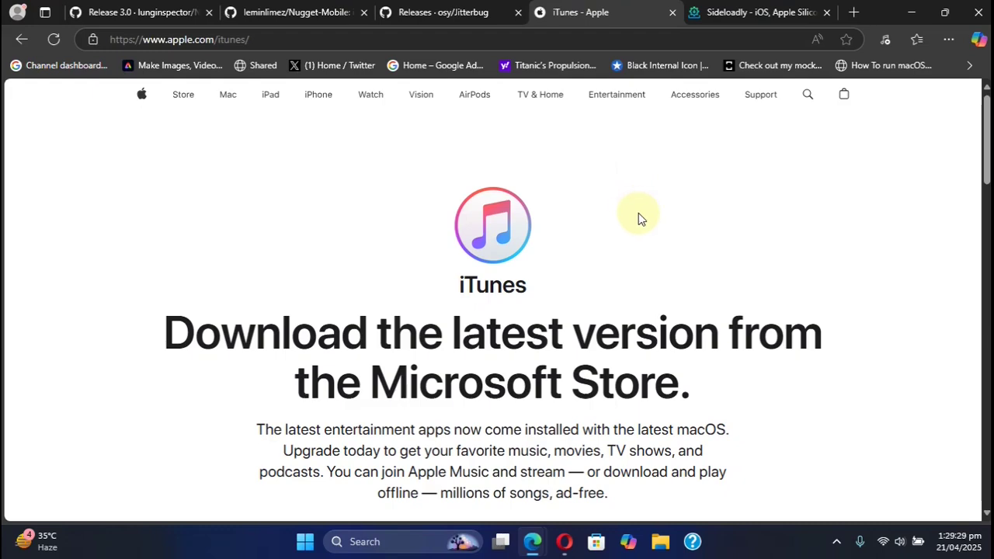
# - Scroll down the apple.com/itunes download page, then switch to the Sideloadly tab
pyautogui.moveTo(986, 157); pyautogui.dragTo(979, 350)
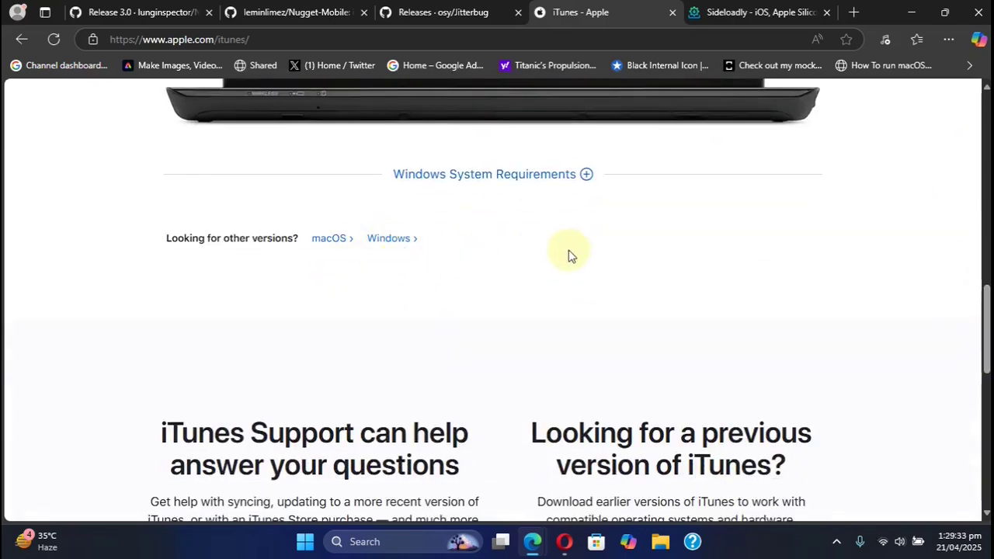
pyautogui.click(743, 12)
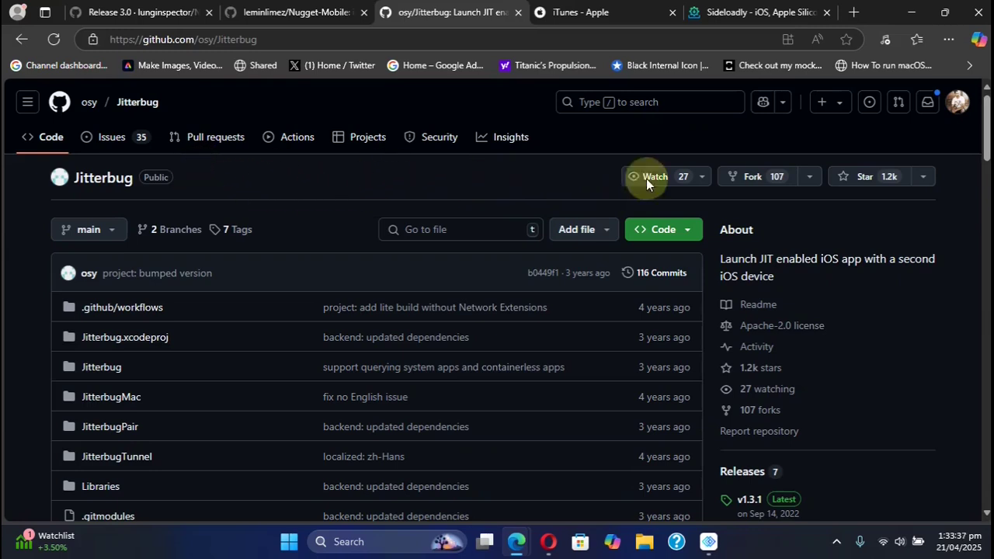
# - Scroll to Releases and open the latest Jitterbug v1.3.1 release
pyautogui.scroll(-4, 784, 215)
pyautogui.click(749, 194)
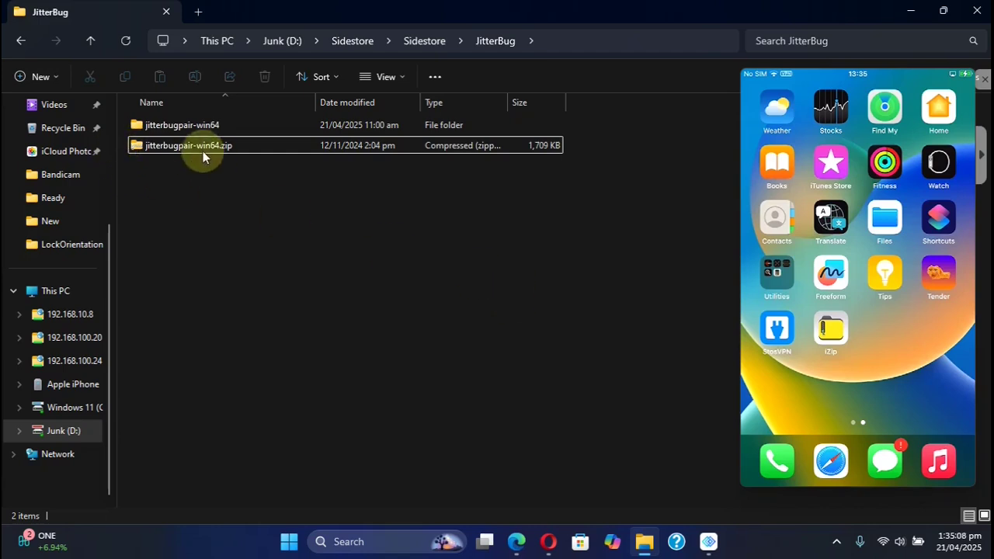
# - Open the extracted jitterbugpair-win64 folder, run jitterbugpair.exe, and swipe to the iPhone's second home page
pyautogui.click(202, 151)
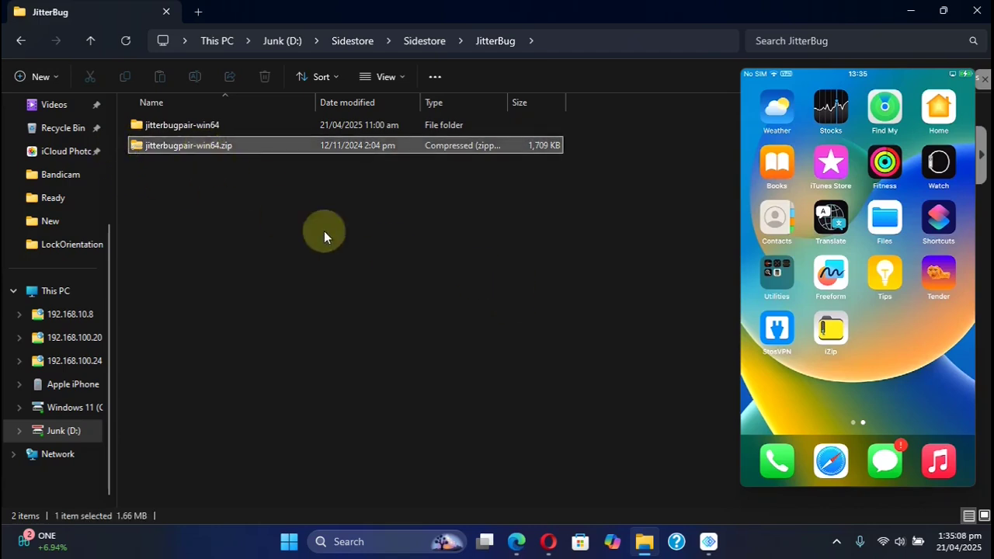
pyautogui.rightClick(203, 148)
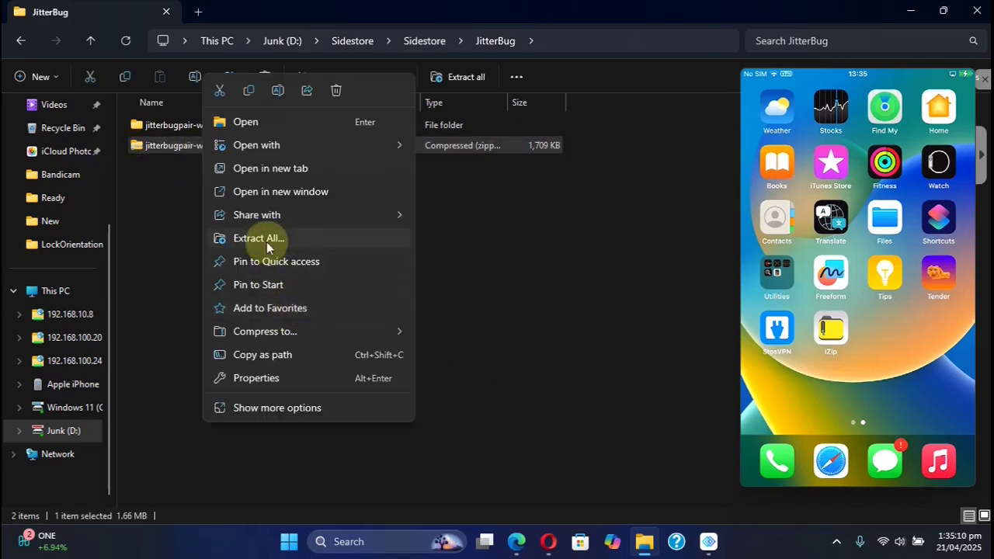
pyautogui.click(445, 295)
pyautogui.doubleClick(189, 128)
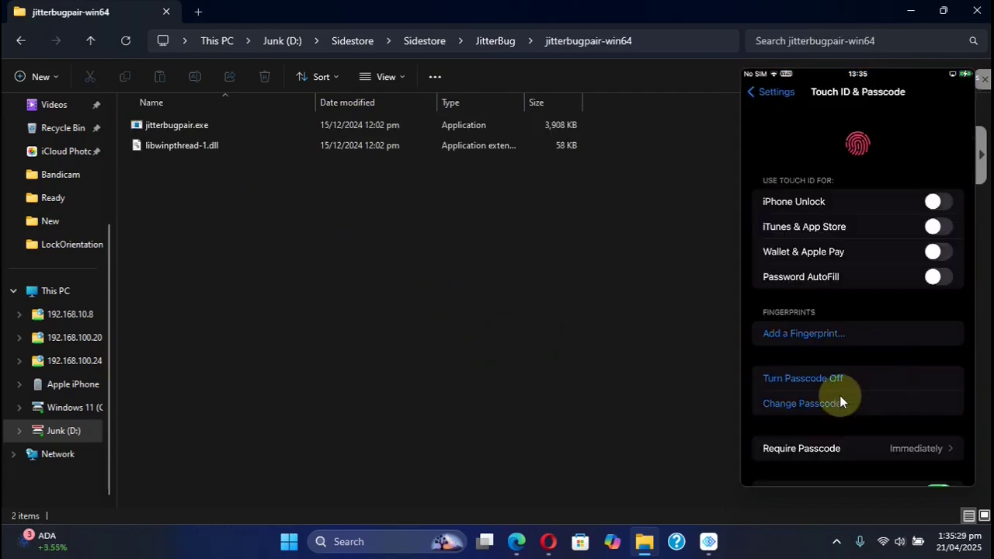
pyautogui.click(189, 126)
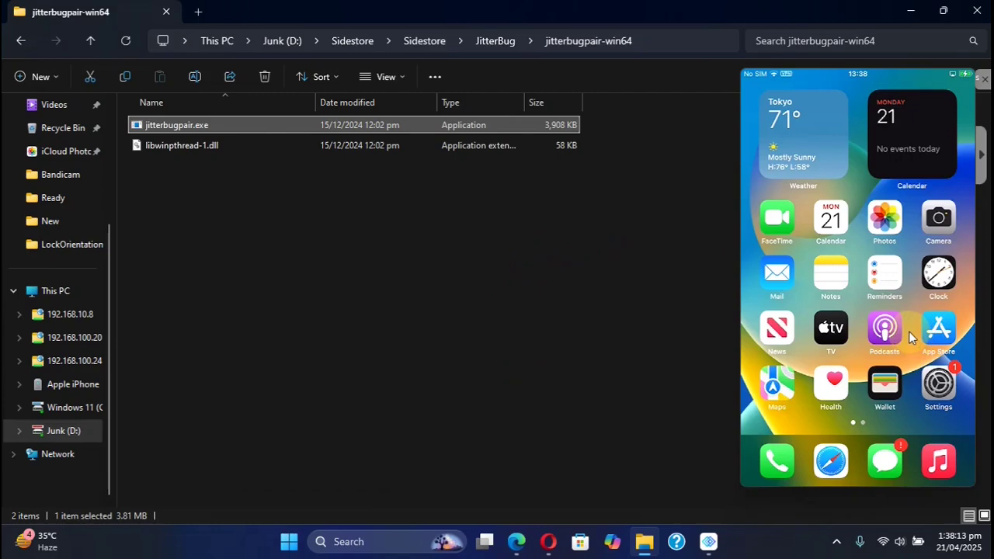
pyautogui.moveTo(907, 332); pyautogui.dragTo(776, 330)
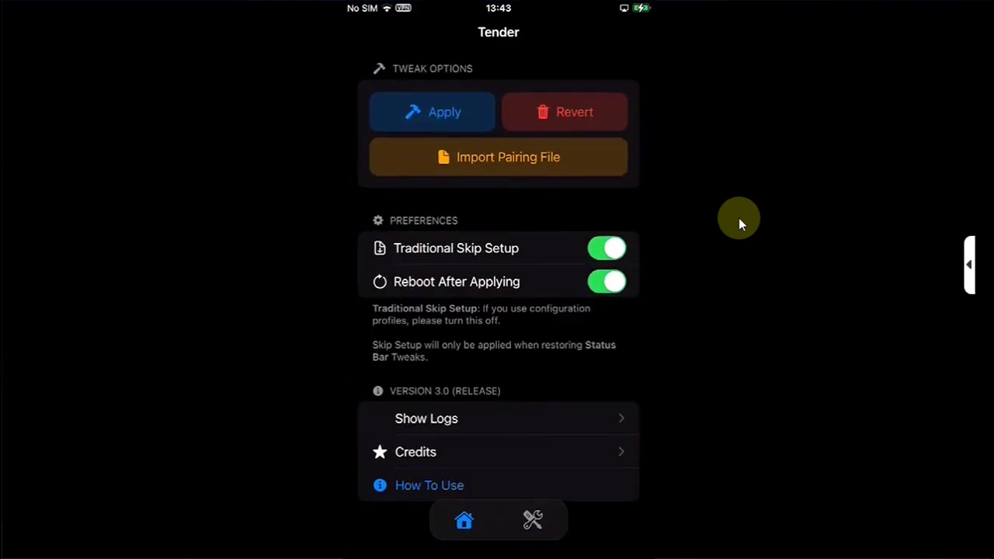
# - Import the pairing file and allow modifications on the MobileGestalt tweak page
pyautogui.click(503, 166)
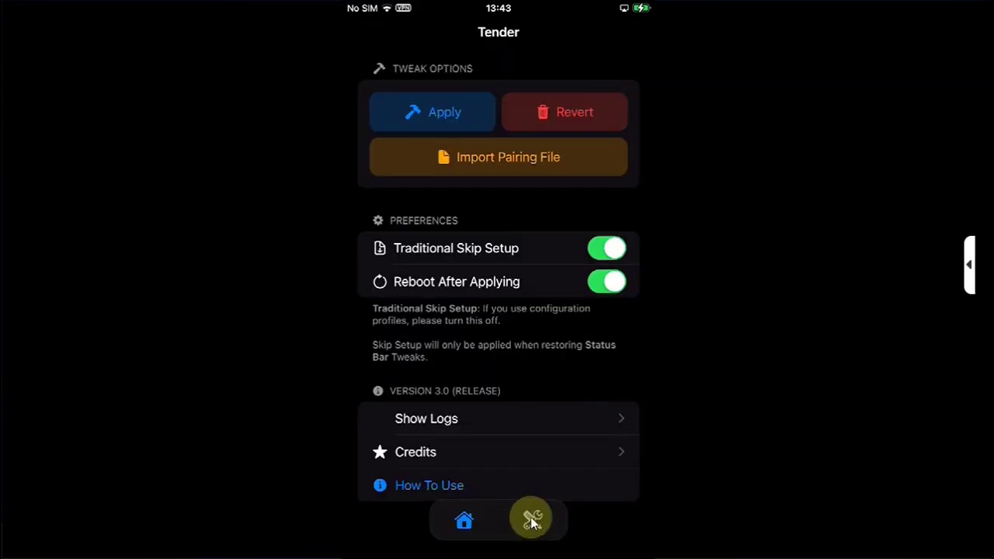
pyautogui.click(532, 522)
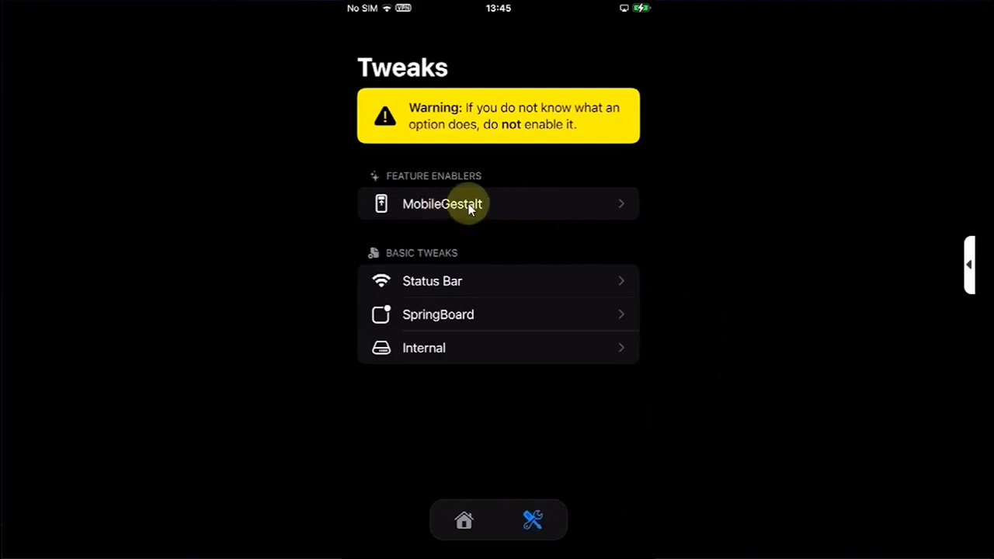
pyautogui.click(478, 206)
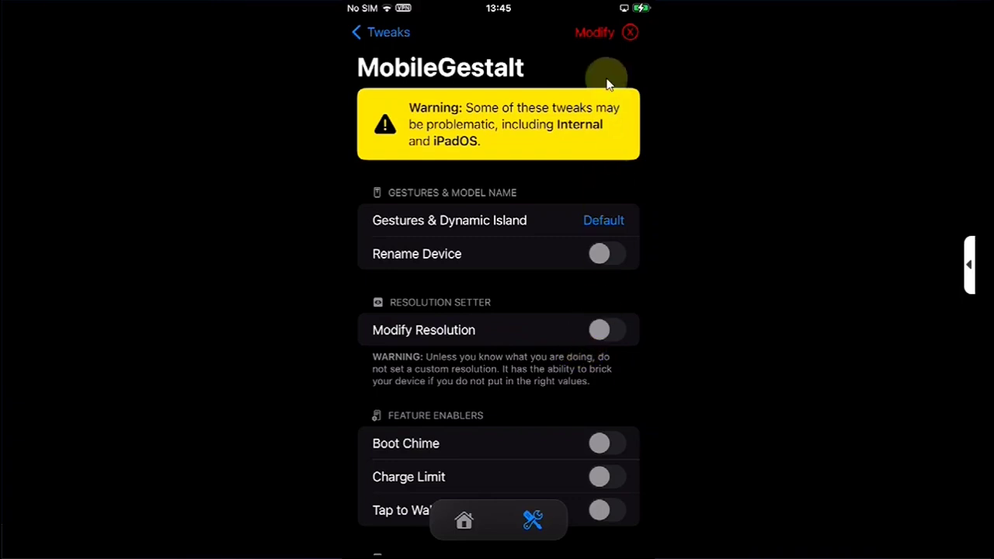
pyautogui.click(597, 34)
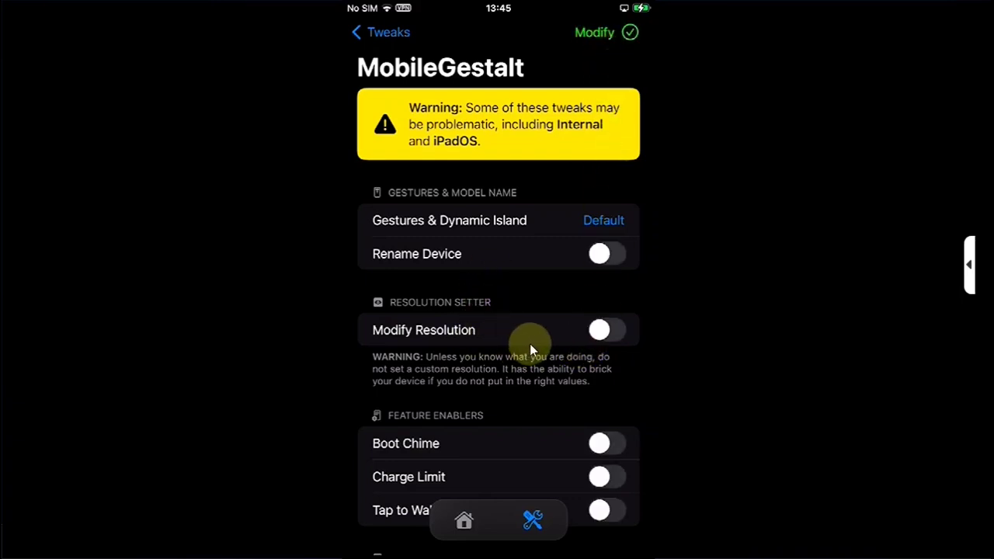
# - Turn on Modify Resolution with the iPhone 16 Pro Max preset and enable Set Custom Resolution
pyautogui.click(602, 330)
pyautogui.scroll(-2, 448, 296)
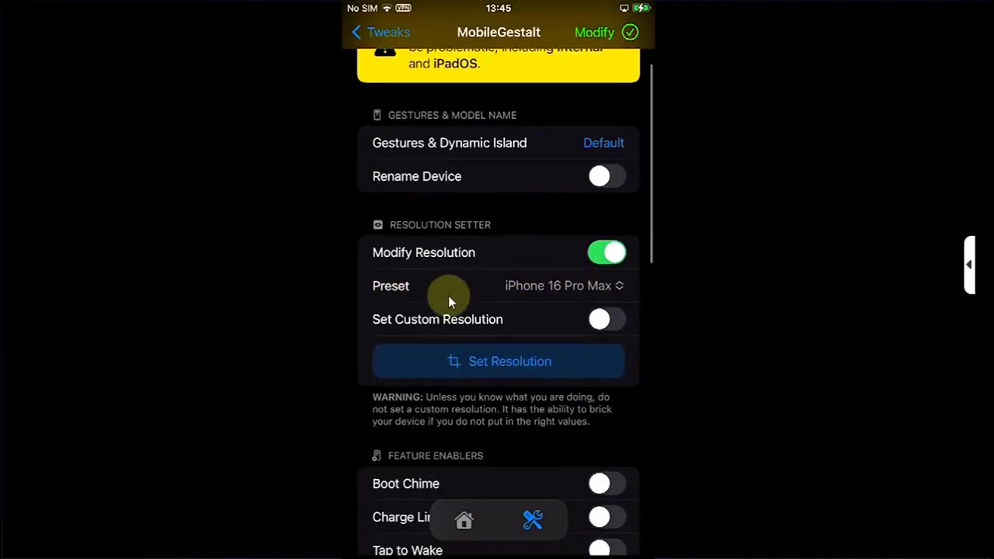
pyautogui.click(588, 297)
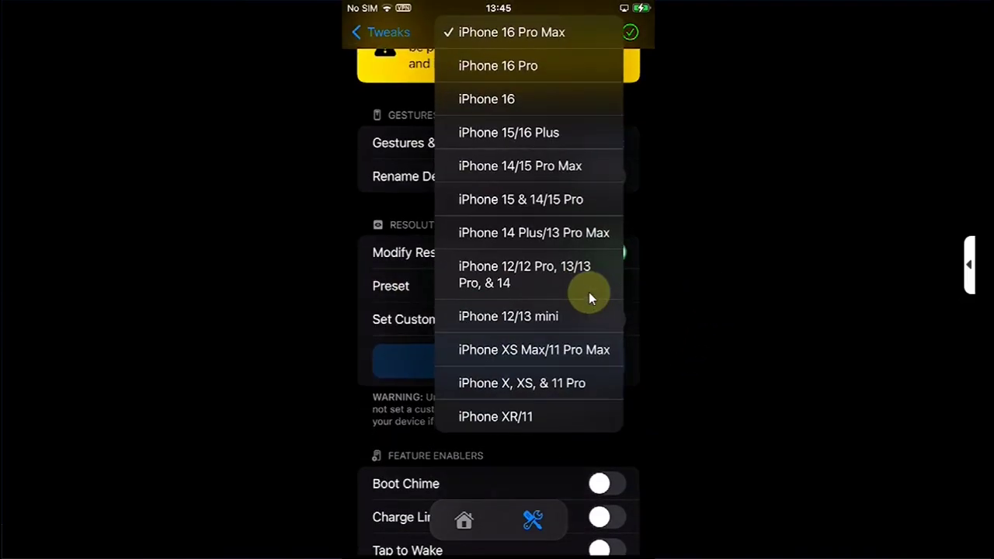
pyautogui.click(589, 292)
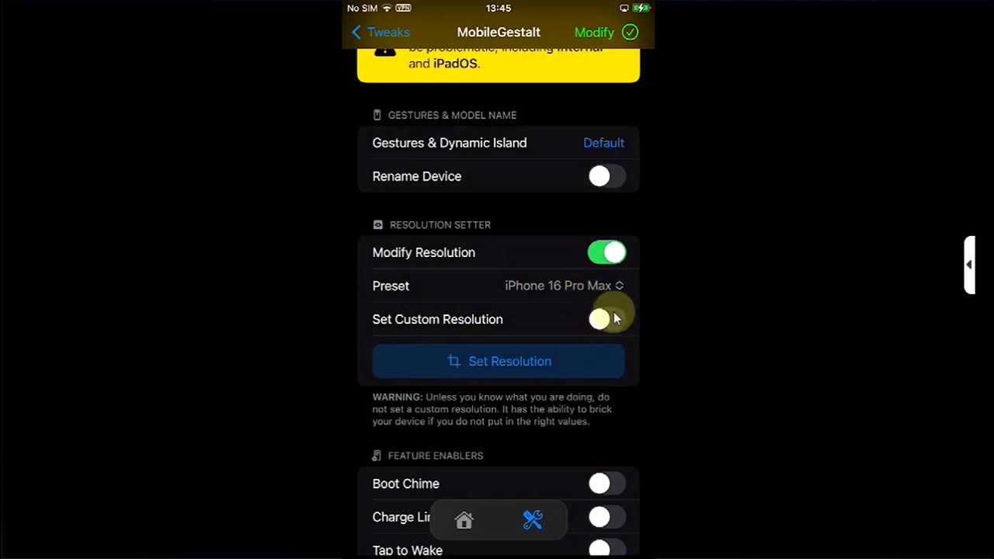
pyautogui.click(600, 321)
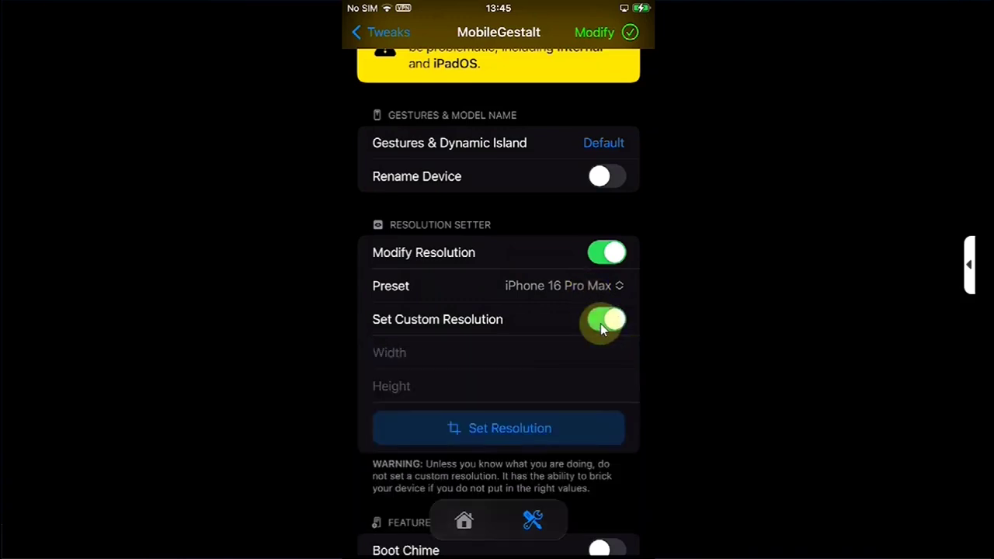
# - Press Set Resolution, then scroll through the remaining MobileGestalt feature toggles
pyautogui.click(496, 430)
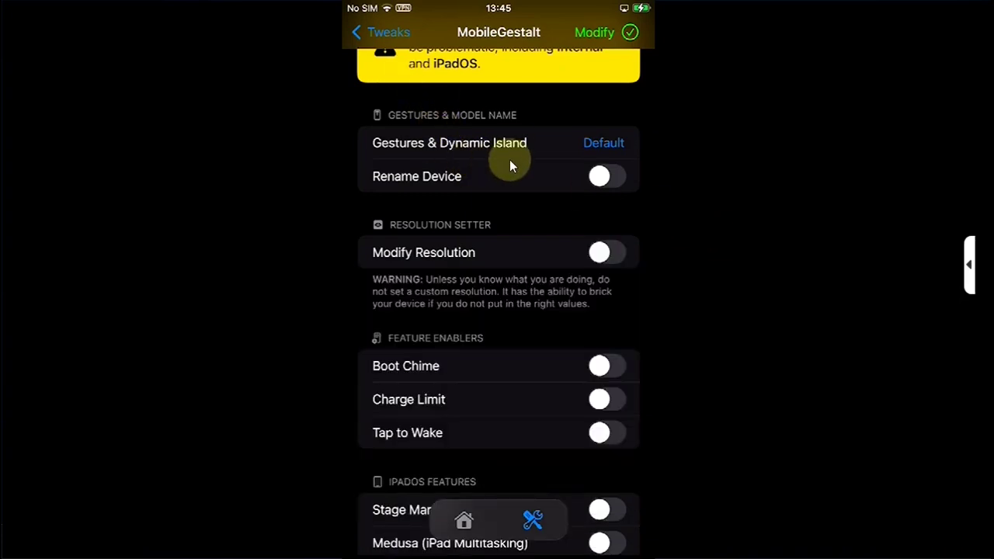
pyautogui.scroll(-2, 670, 263)
pyautogui.scroll(-2, 667, 262)
pyautogui.scroll(-3, 465, 164)
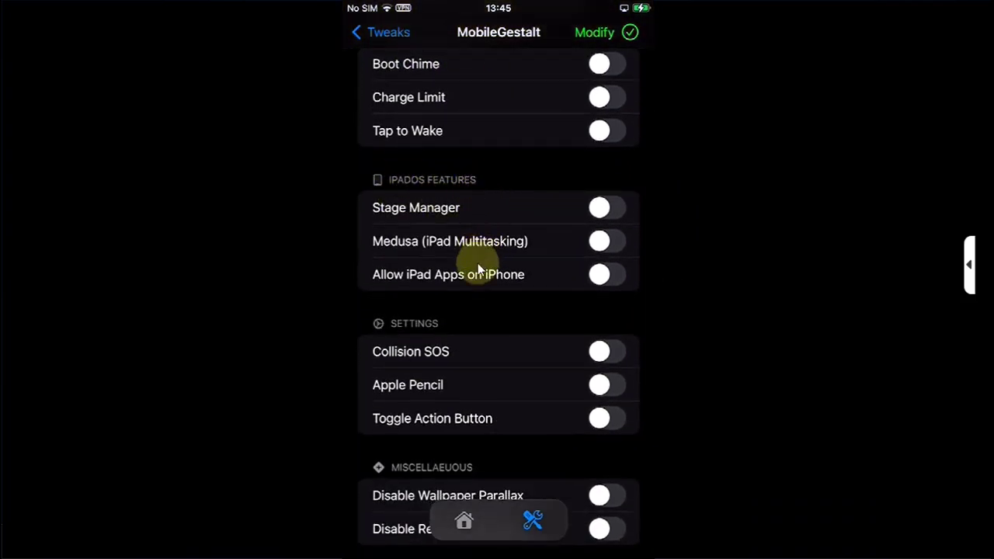
pyautogui.scroll(-10, 505, 278)
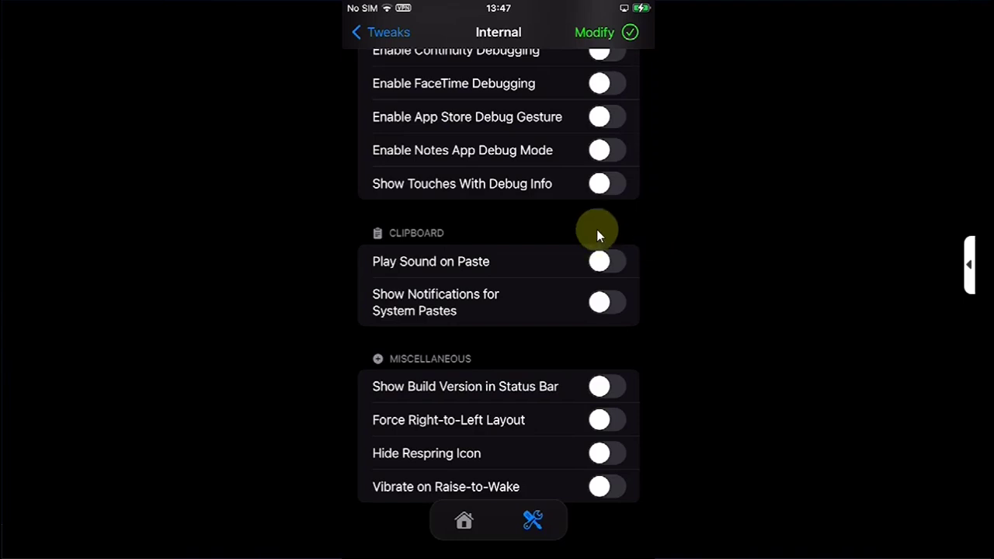
# - Scroll the Status Bar tweak page, then go back to the Tweaks list
pyautogui.moveTo(598, 388); pyautogui.dragTo(559, 355)
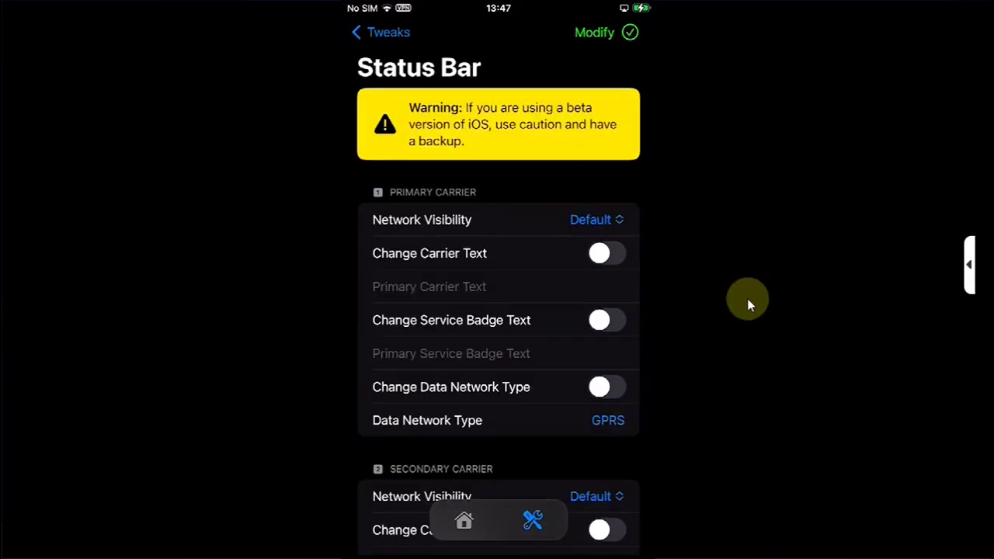
pyautogui.click(602, 38)
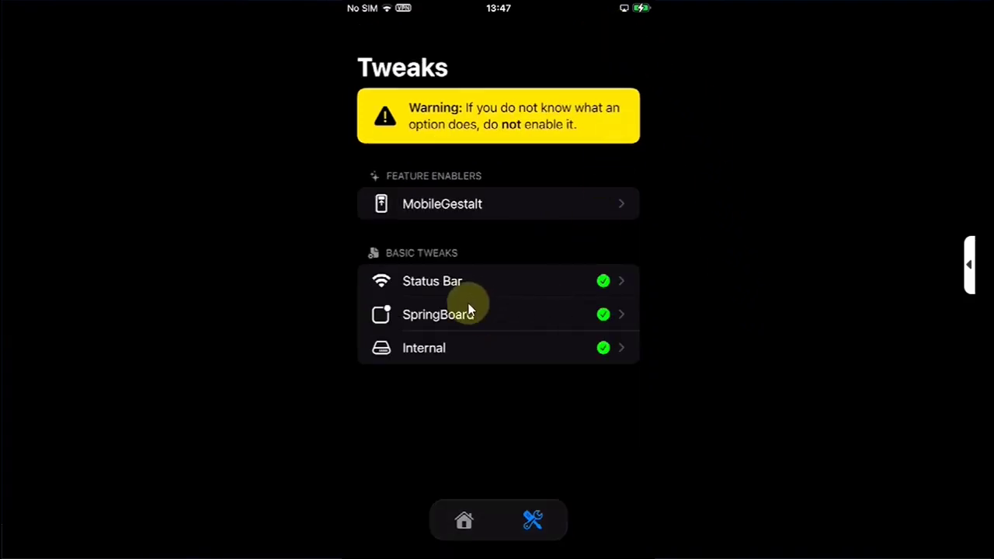